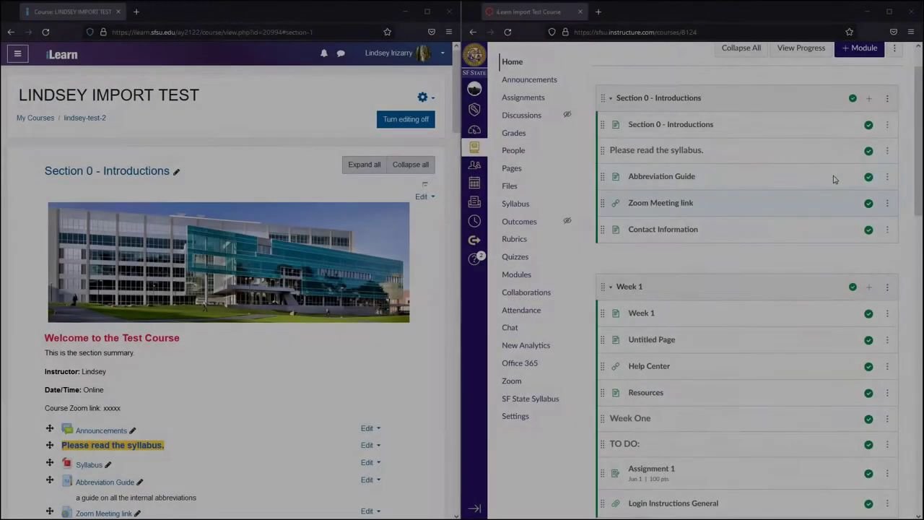
scroll(720, 126, "up", 2)
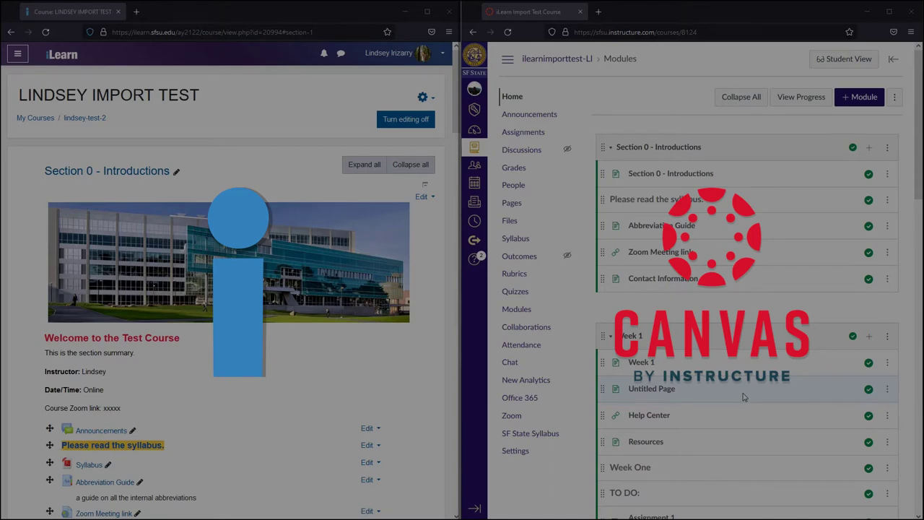
scroll(716, 318, "down", 2)
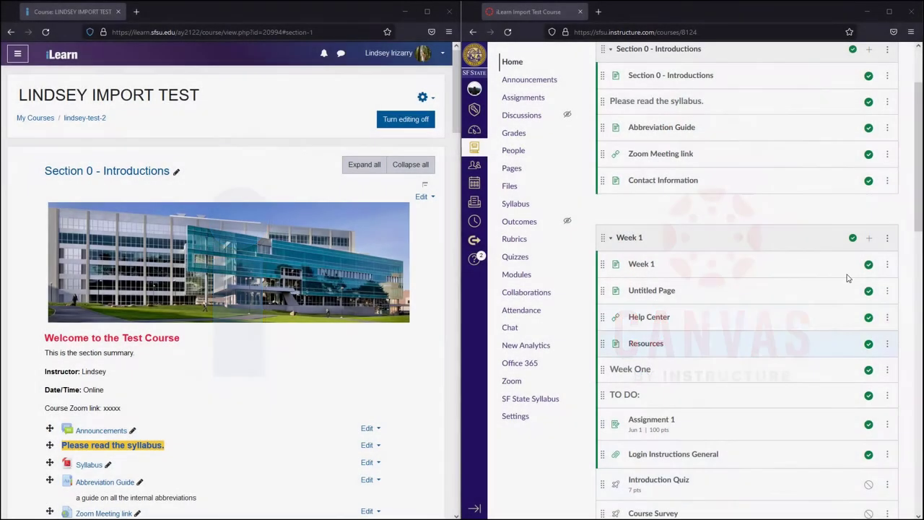
scroll(779, 350, "up", 2)
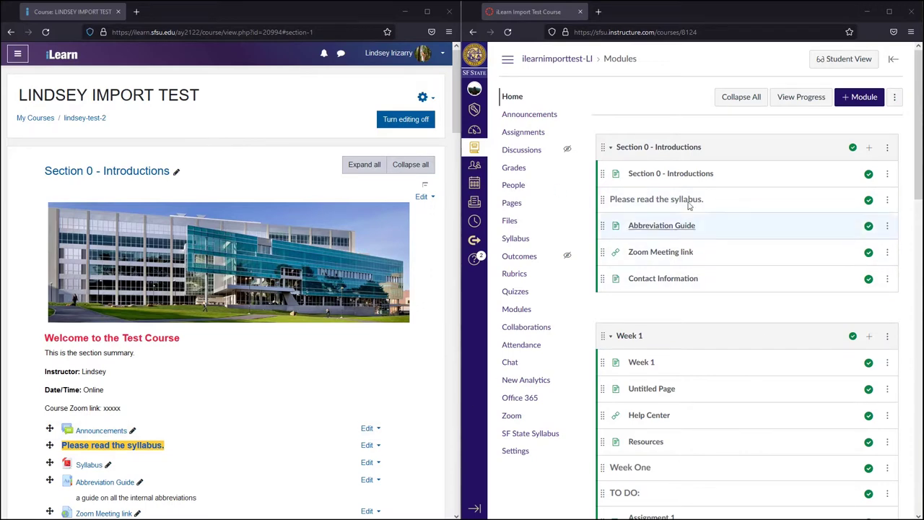
Collapse the Section 0 - Introductions module in the Canvas course and expand it again
left_click(726, 153)
mouse_move(725, 154)
left_mouse_down()
mouse_move(646, 157)
mouse_move(718, 155)
left_mouse_up()
left_click_drag(610, 198, 606, 148)
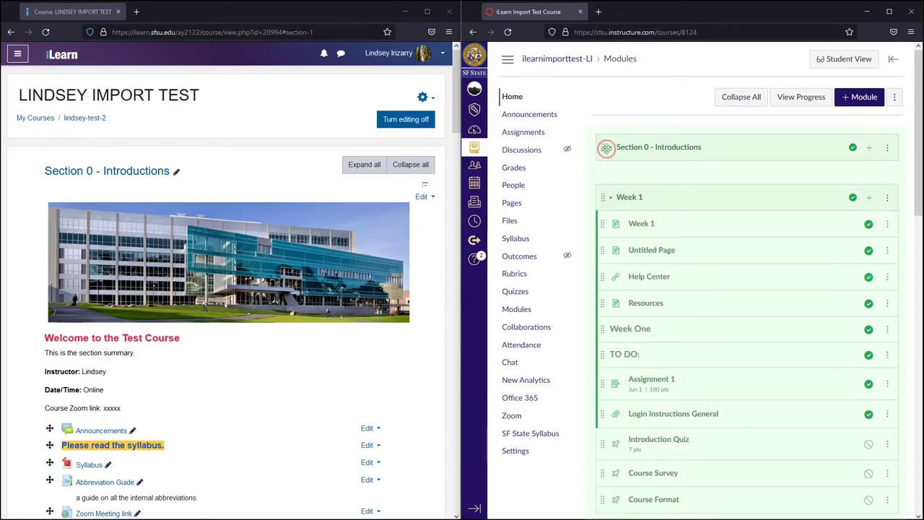
left_click(610, 148)
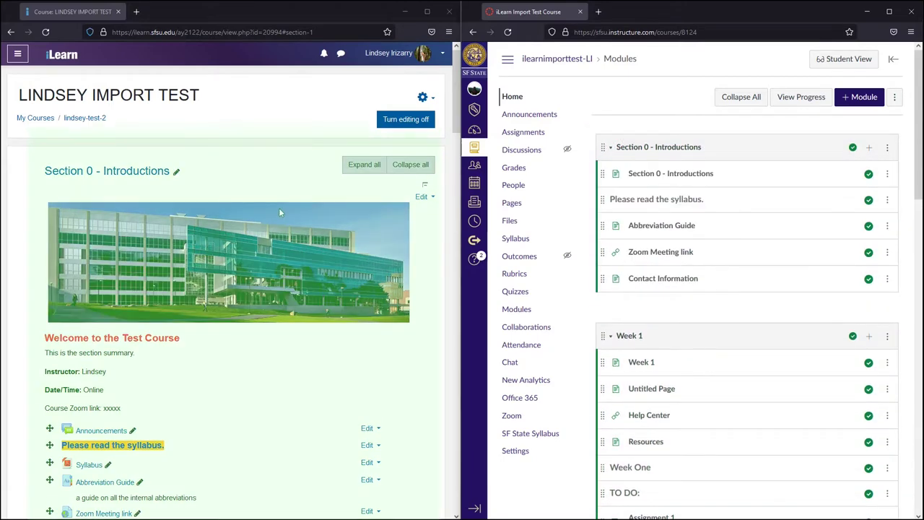
Switch to the iLearn course and review the content of its Introductions and Week 1 sections
scroll(279, 208, "down", 1)
scroll(280, 214, "down", 7)
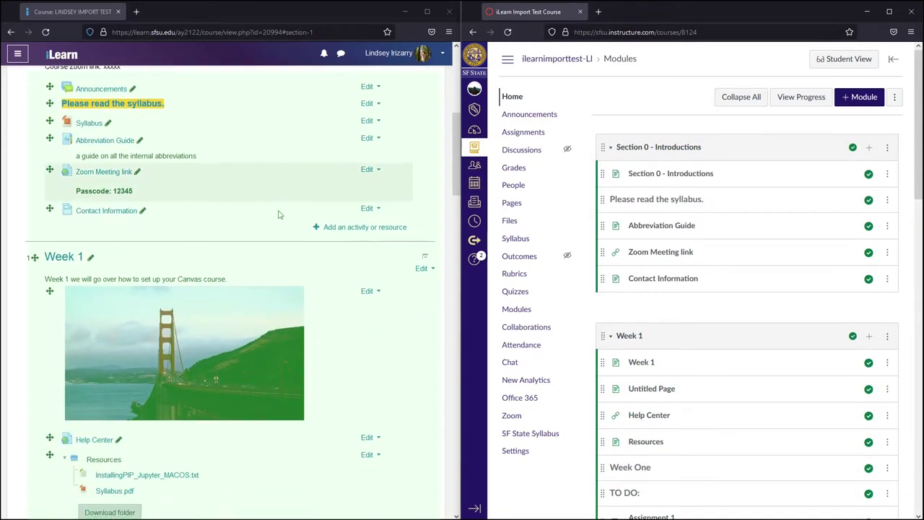
scroll(693, 301, "down", 3)
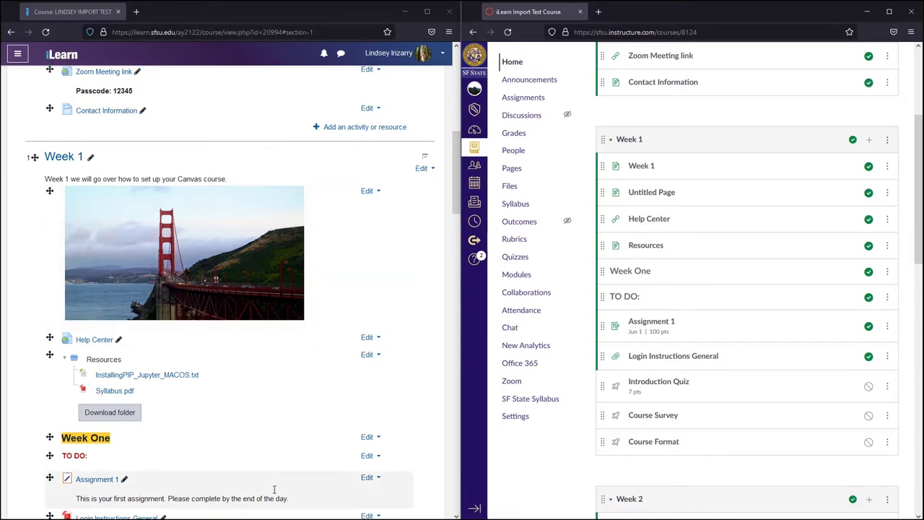
scroll(328, 261, "down", 1)
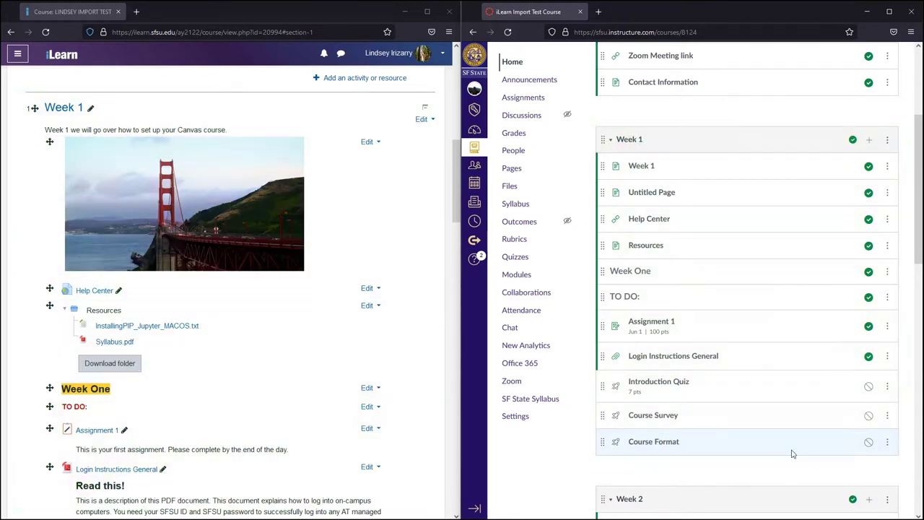
Switch to the Canvas course and review its modules from Week 1 through the last untitled module
scroll(792, 454, "down", 5)
scroll(792, 453, "down", 8)
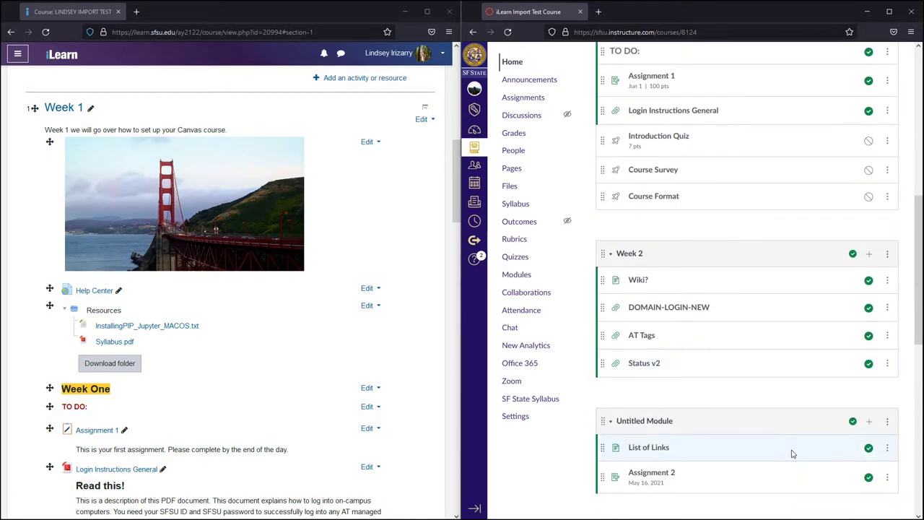
scroll(792, 453, "down", 3)
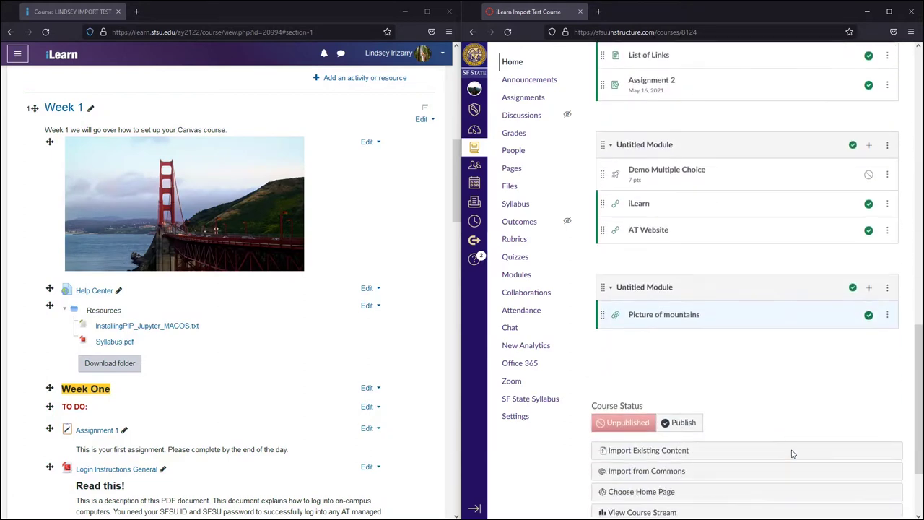
scroll(792, 453, "up", 5)
scroll(792, 453, "up", 12)
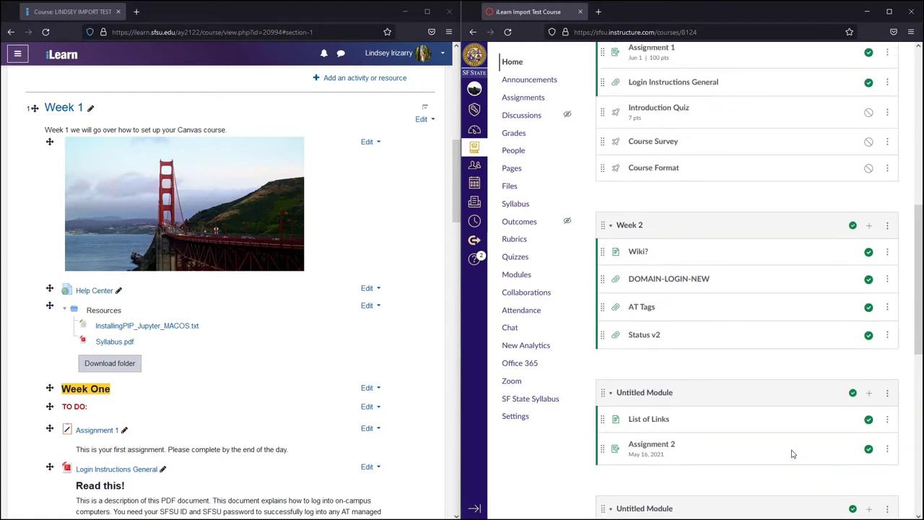
scroll(792, 453, "down", 3)
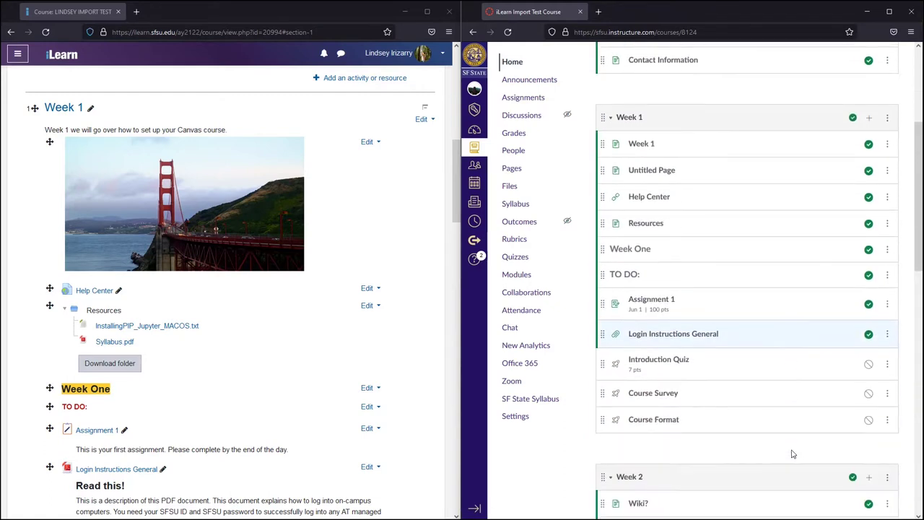
Collapse and re-expand the Week 1 module in Canvas, and compare its title with the Week 1 heading in iLearn
left_click_drag(661, 143, 616, 148)
left_click(623, 144)
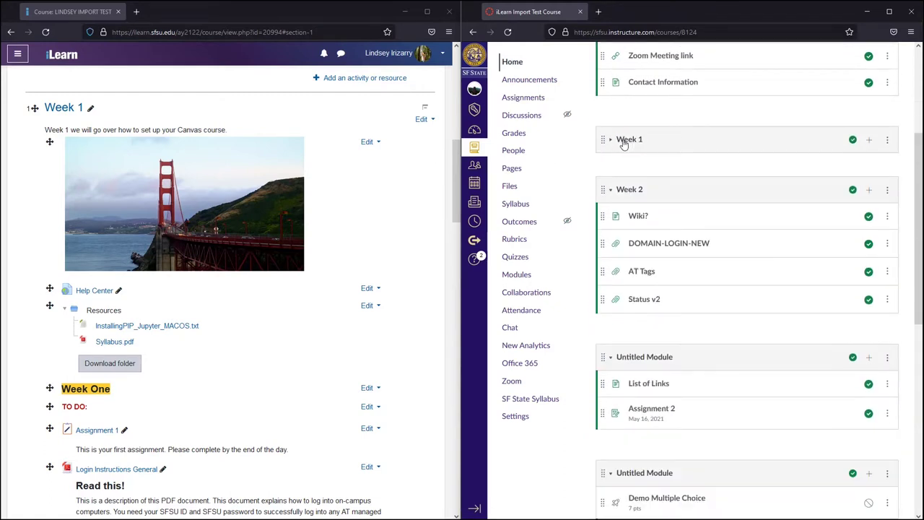
left_click(610, 141)
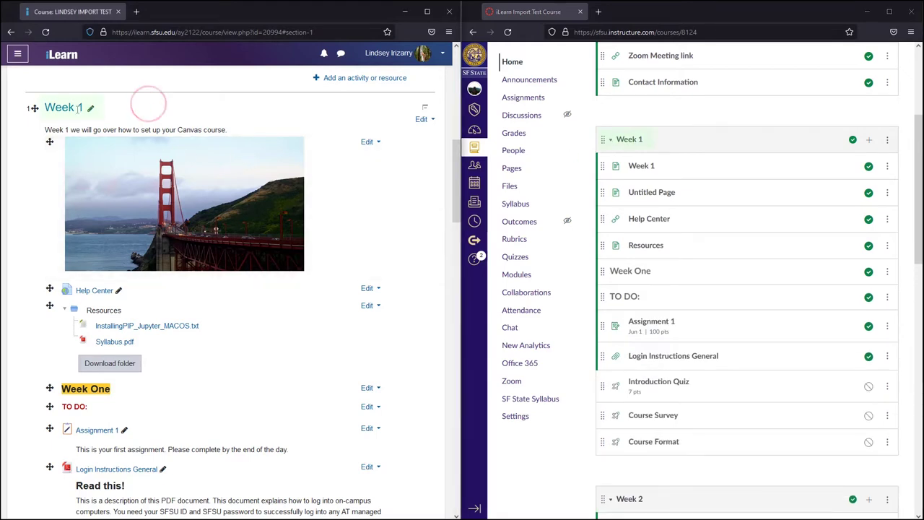
left_click_drag(148, 98, 47, 115)
left_click(131, 114)
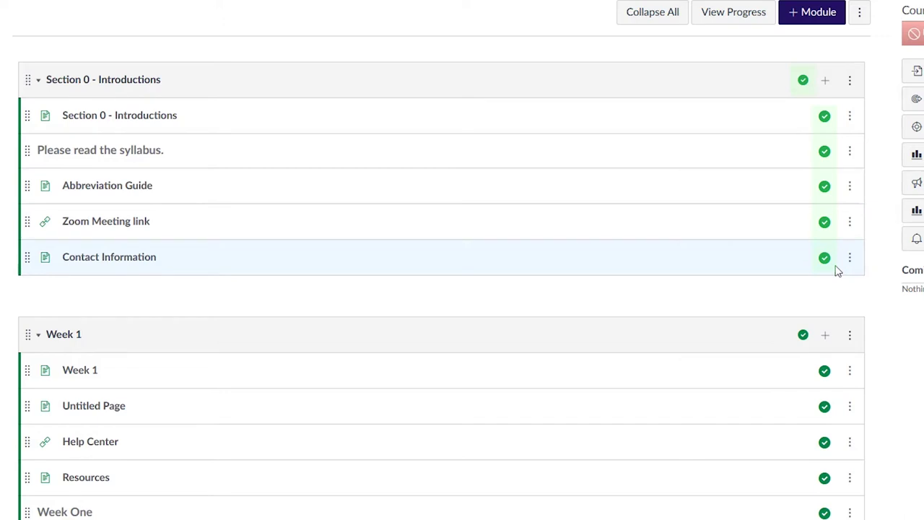
Open the Section 0 - Introductions page from the Canvas module of the same name
scroll(832, 279, "down", 5)
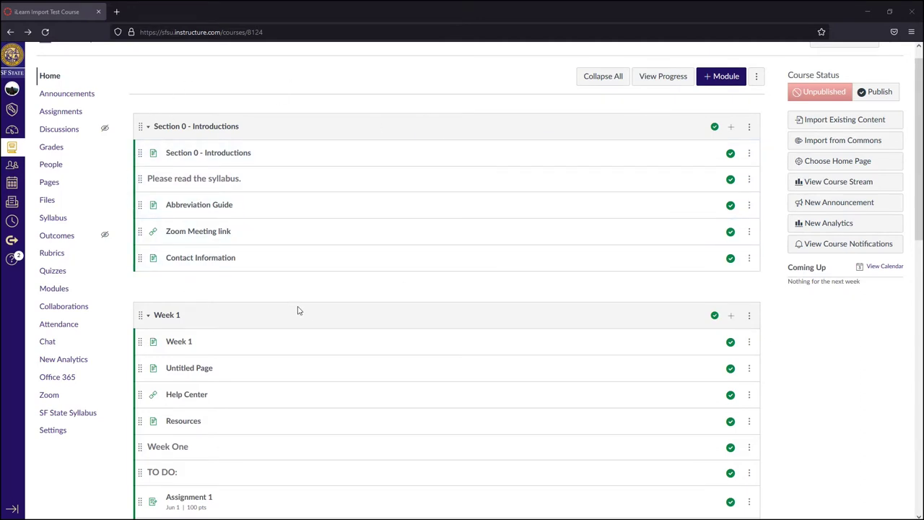
left_click_drag(277, 151, 162, 158)
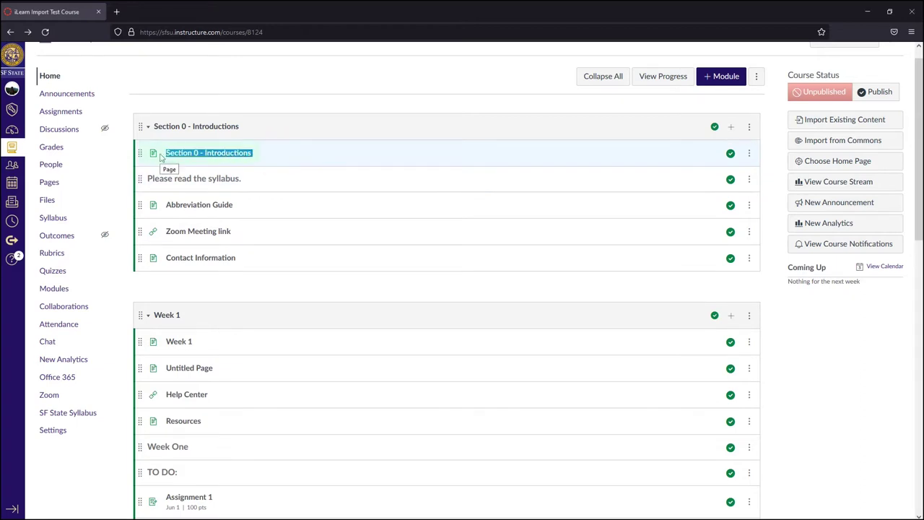
left_click(267, 165)
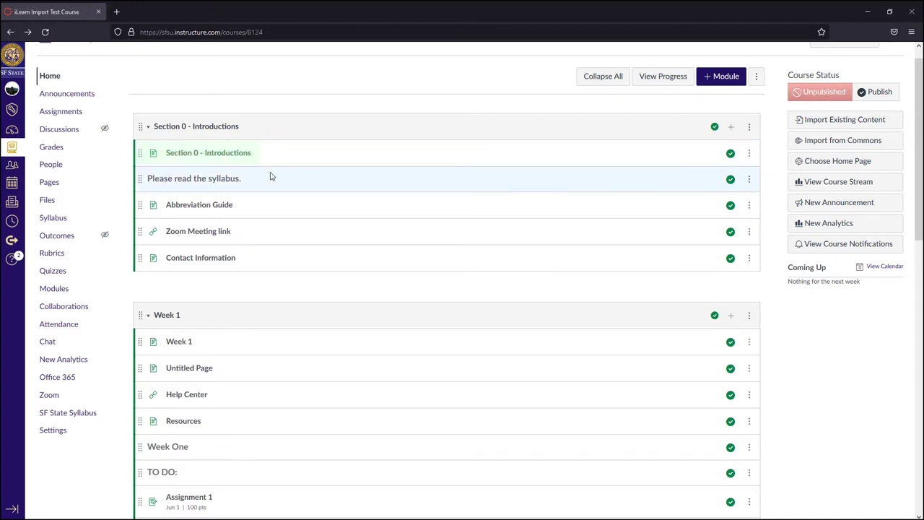
left_click(236, 153)
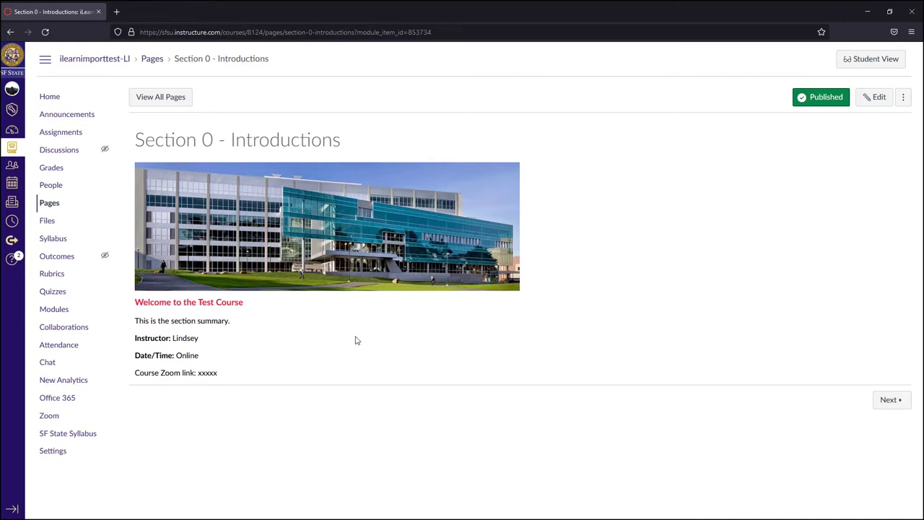
Place the Canvas window beside iLearn and return to the course home page to view the Week One header in Week 1
double_click(532, 15)
left_click_drag(567, 14, 923, 121)
left_click(516, 97)
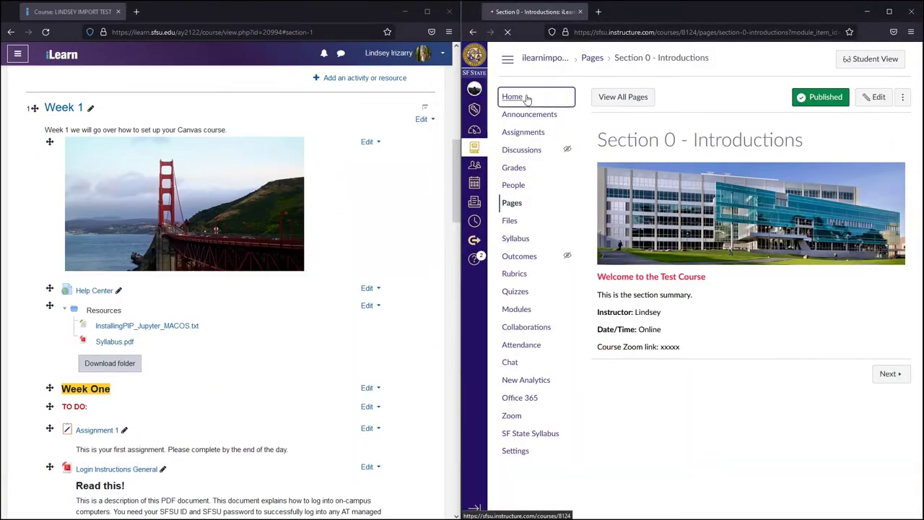
scroll(715, 237, "down", 5)
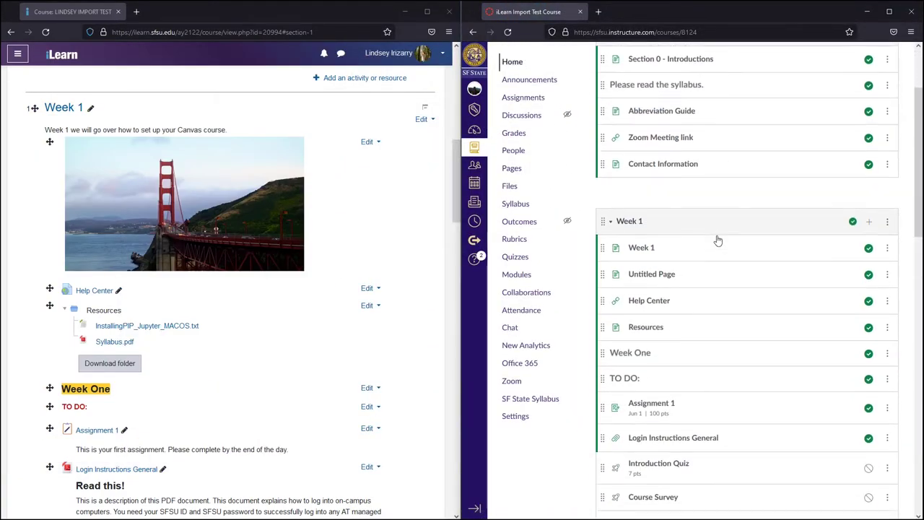
scroll(717, 240, "down", 1)
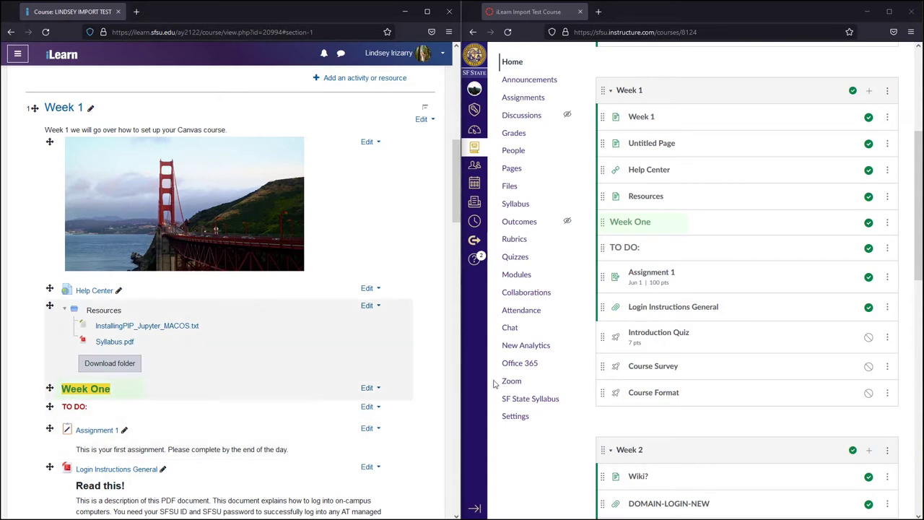
left_click(704, 222)
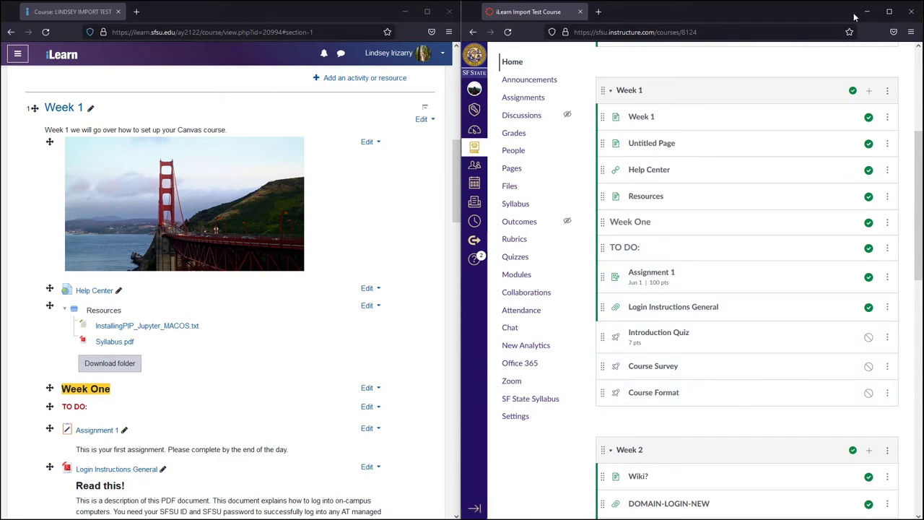
Maximize the Canvas window and add a text header named "Quizzes" to the Week 1 module
left_click(888, 12)
scroll(730, 182, "up", 3)
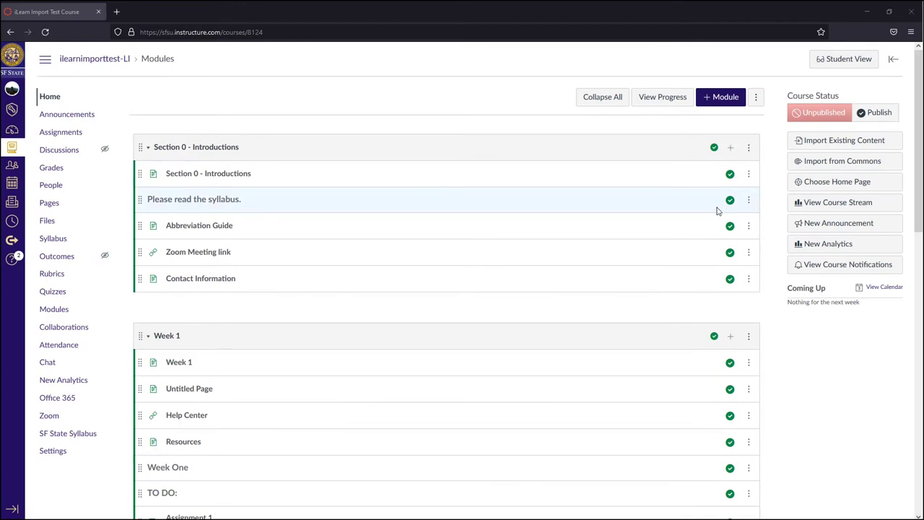
scroll(717, 208, "down", 1)
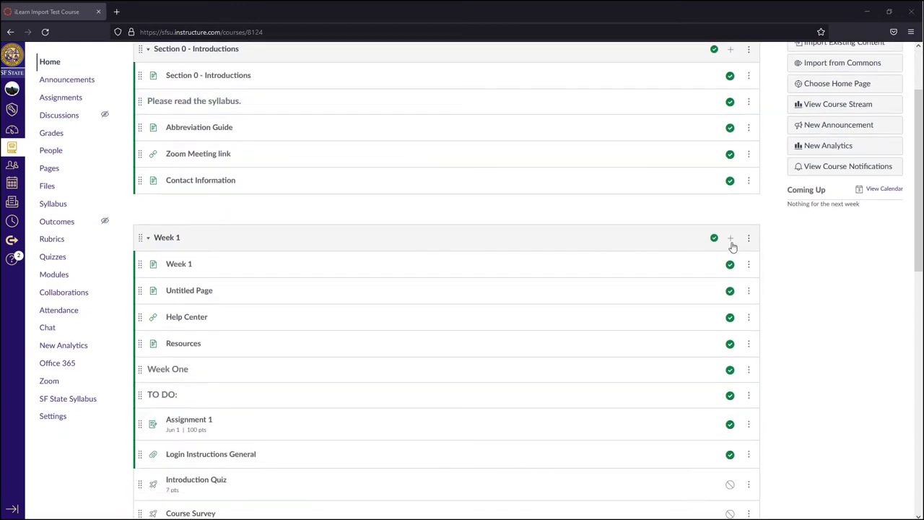
left_click(730, 239)
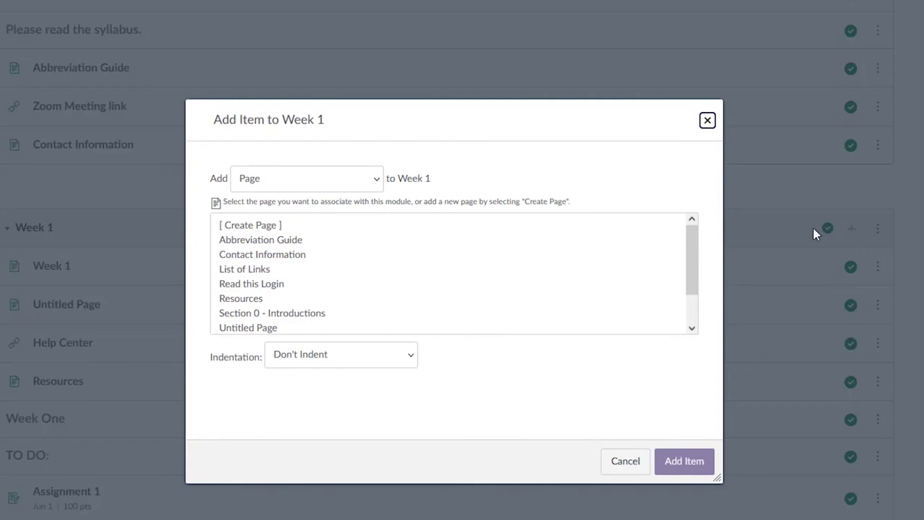
left_click(338, 180)
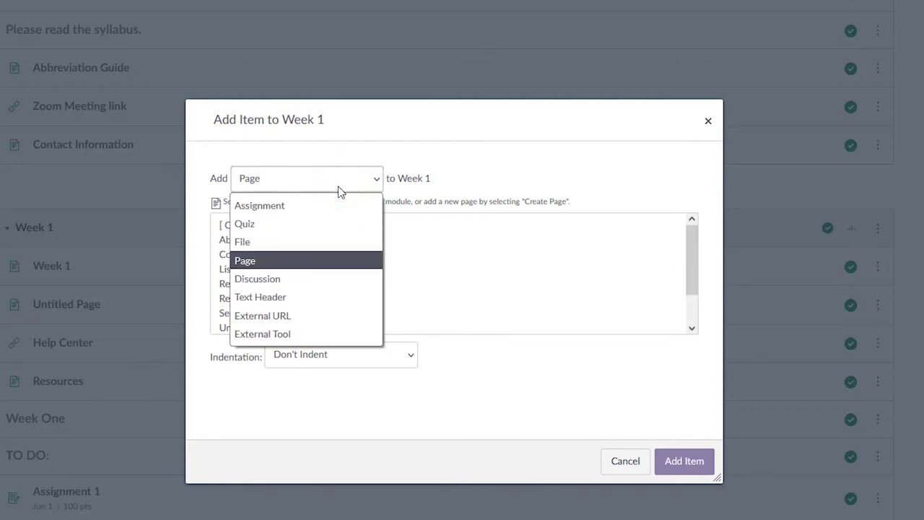
left_click(302, 306)
left_click(288, 223)
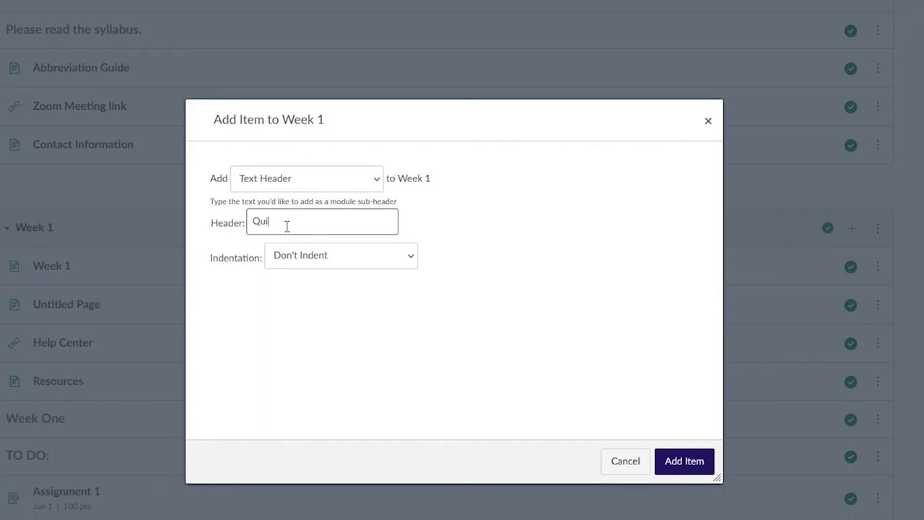
type("Quizzes")
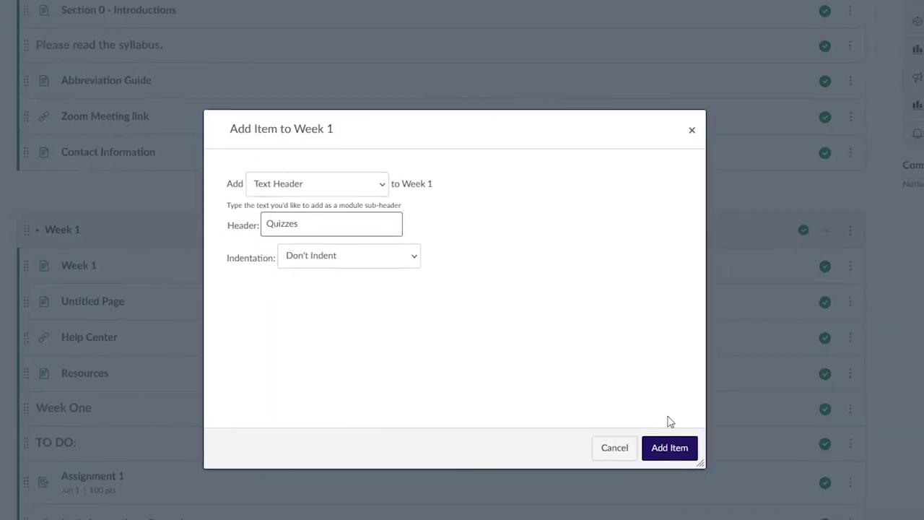
left_click(684, 461)
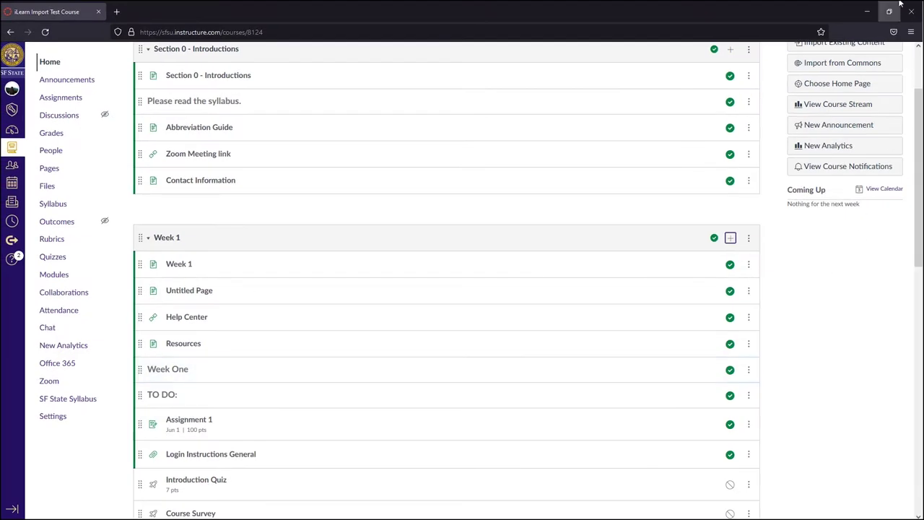
Increase the indent of the Course Survey item in the Week 1 module
scroll(351, 319, "down", 5)
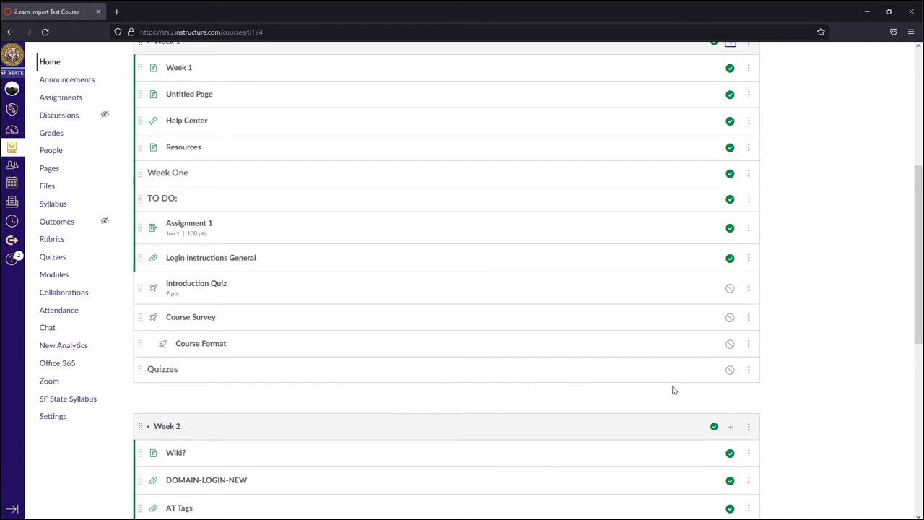
left_click(749, 318)
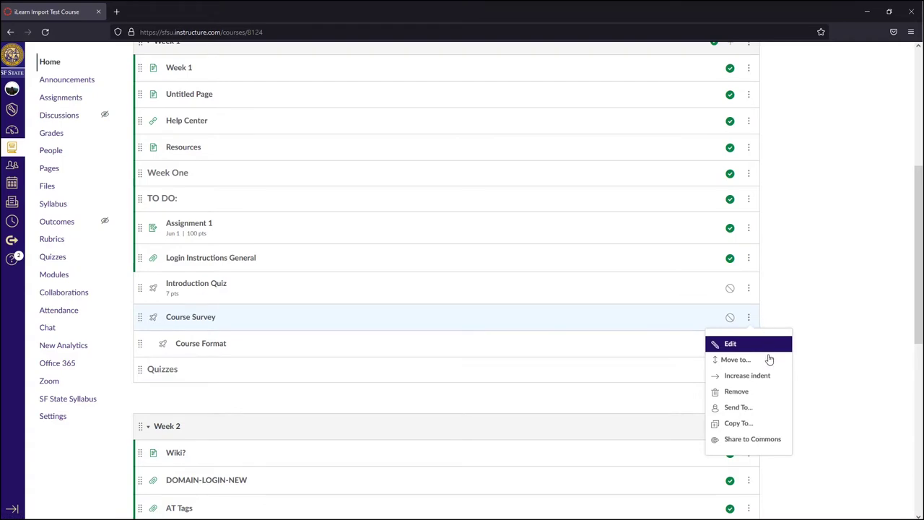
left_click(777, 380)
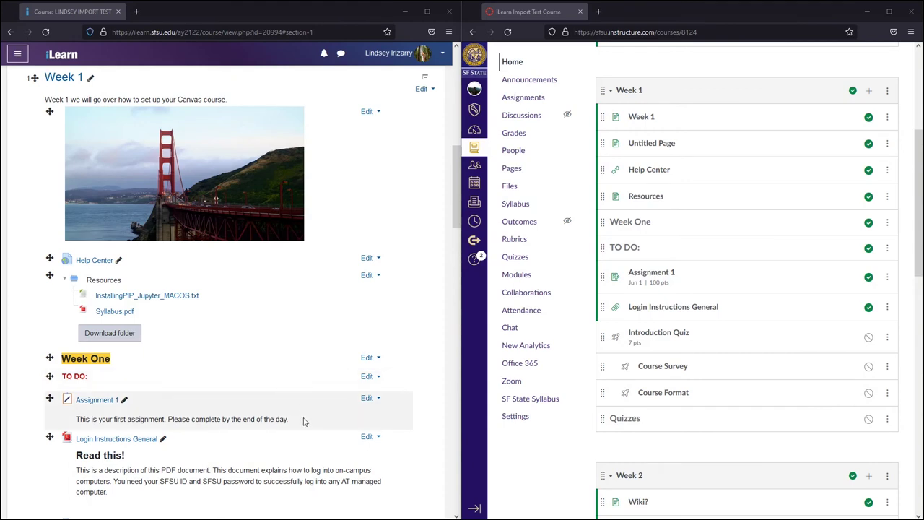
Compare the Assignment 1 description in iLearn with the description on the Canvas Assignment 1 page
mouse_move(306, 421)
left_mouse_down()
mouse_move(72, 429)
mouse_move(296, 431)
left_mouse_up()
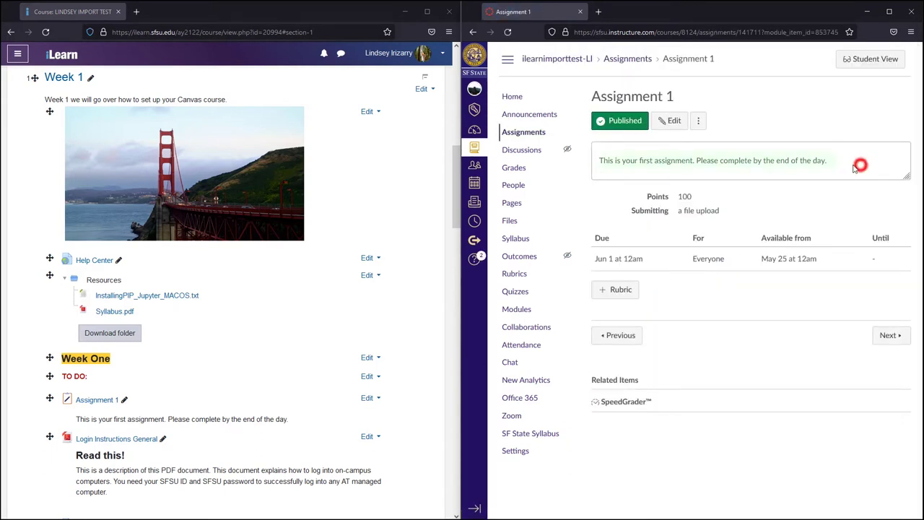
left_click_drag(861, 166, 597, 170)
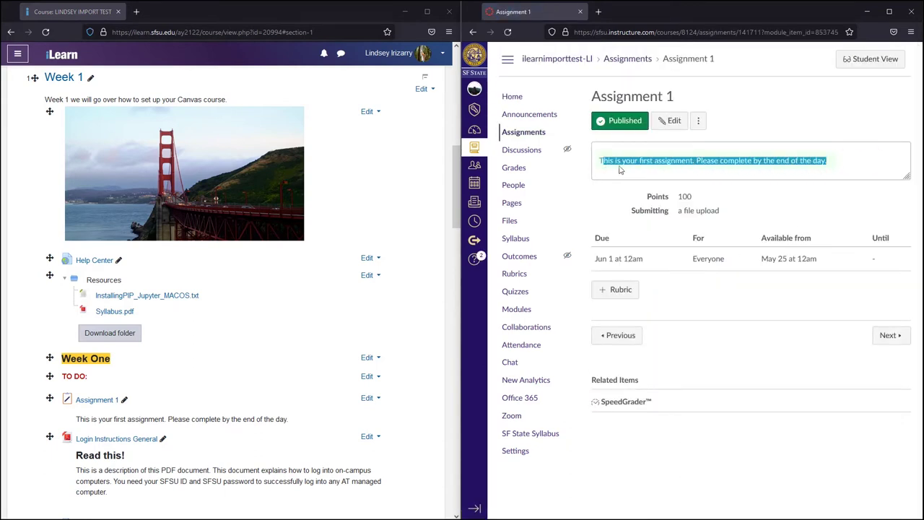
Return to the Canvas course home page and compare its Week 1 module with the Login Instructions General description in iLearn
key("ctrl+c")
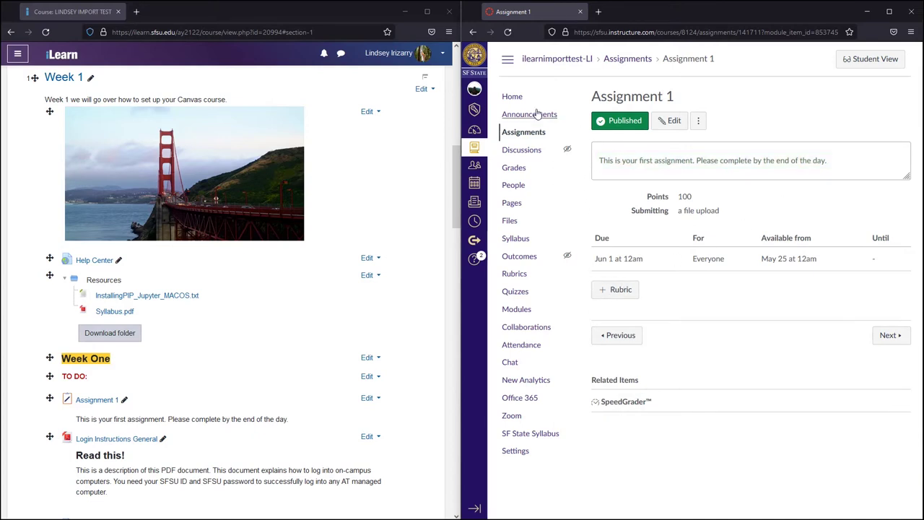
left_click(514, 96)
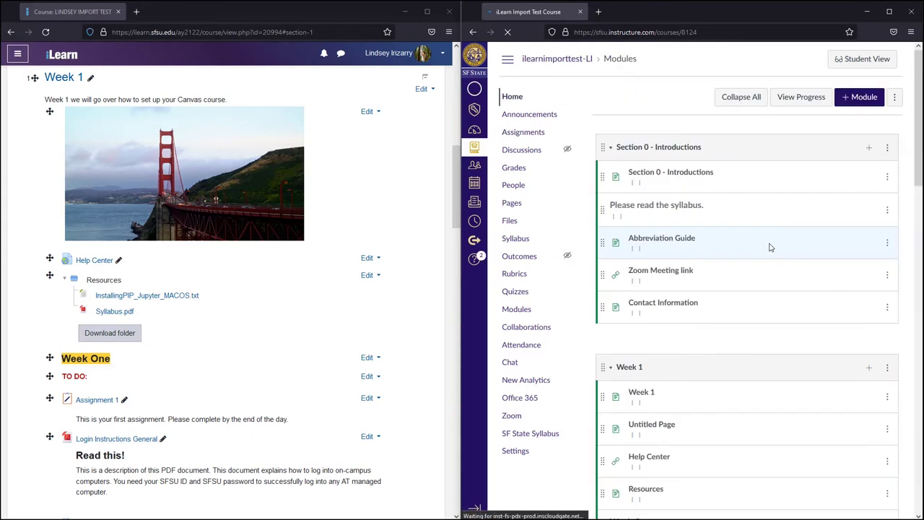
scroll(765, 253, "down", 3)
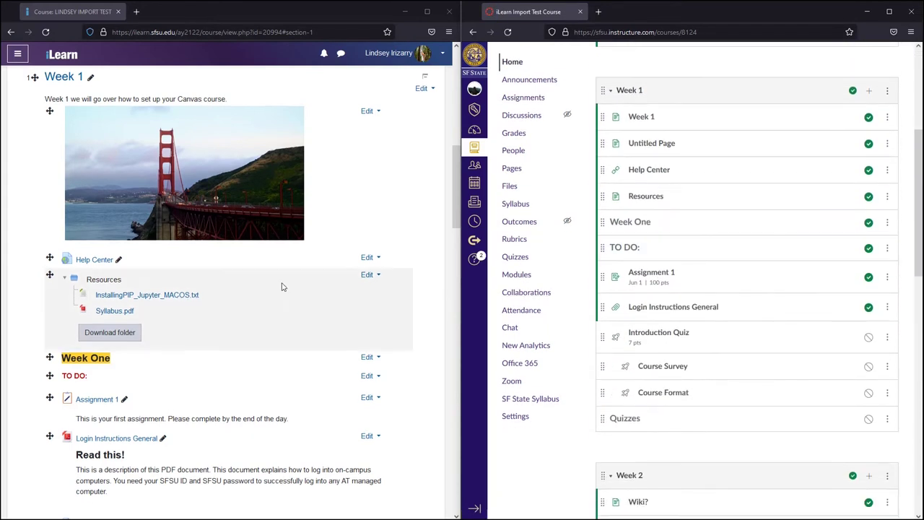
scroll(288, 304, "down", 2)
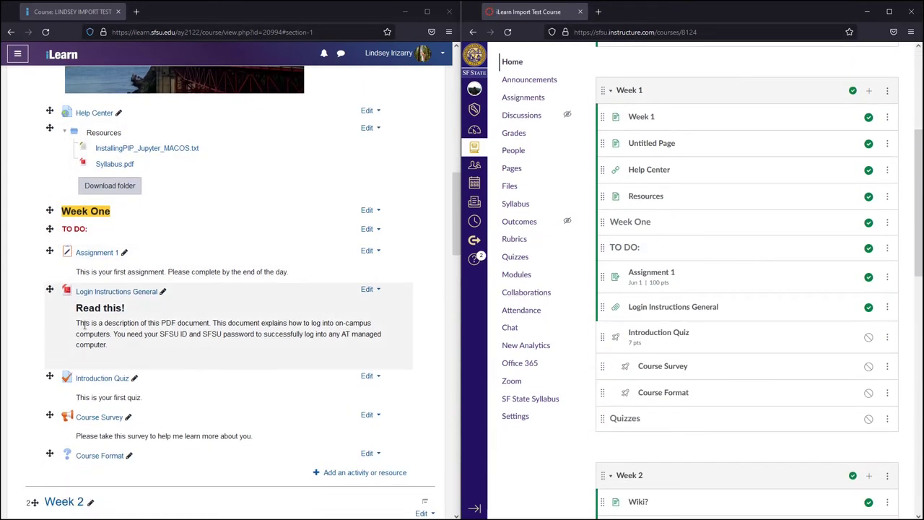
mouse_move(73, 304)
left_mouse_down()
mouse_move(173, 349)
mouse_move(69, 313)
left_mouse_up()
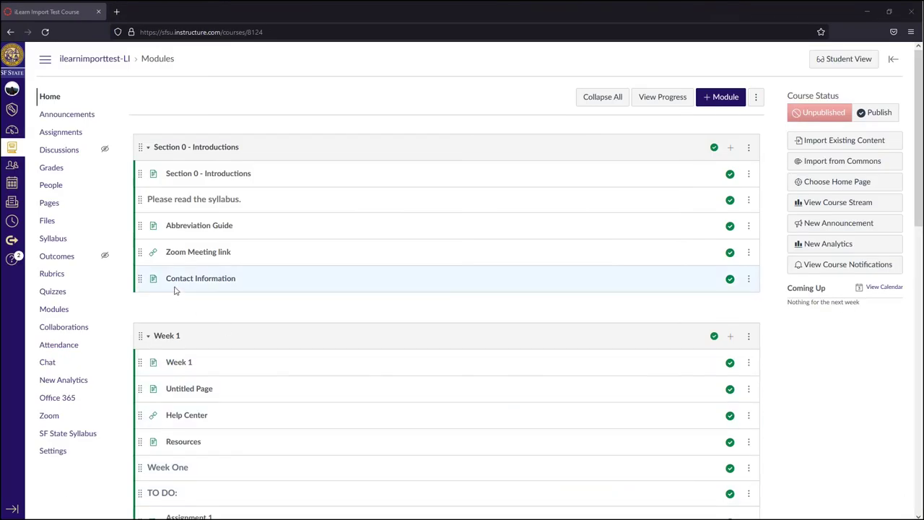
Create a new page in the Canvas course titled "Read this! - Login Instructions"
left_click(52, 205)
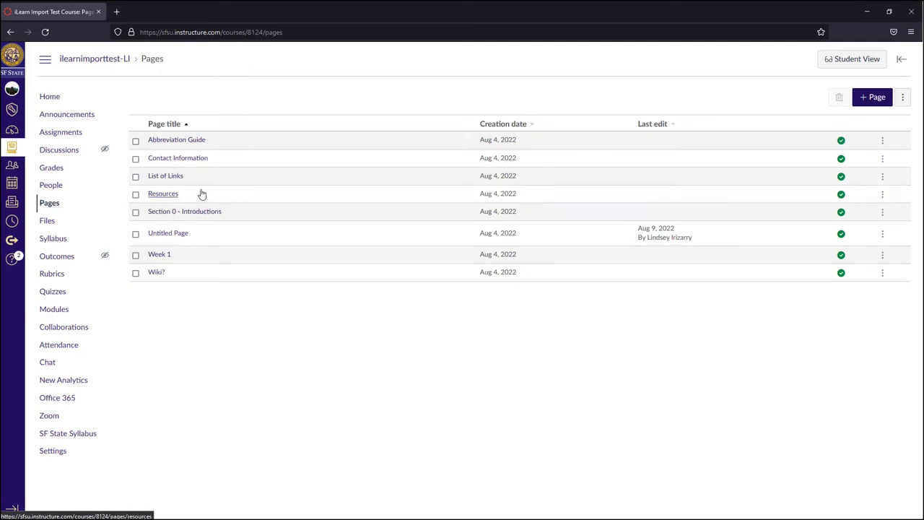
left_click(868, 101)
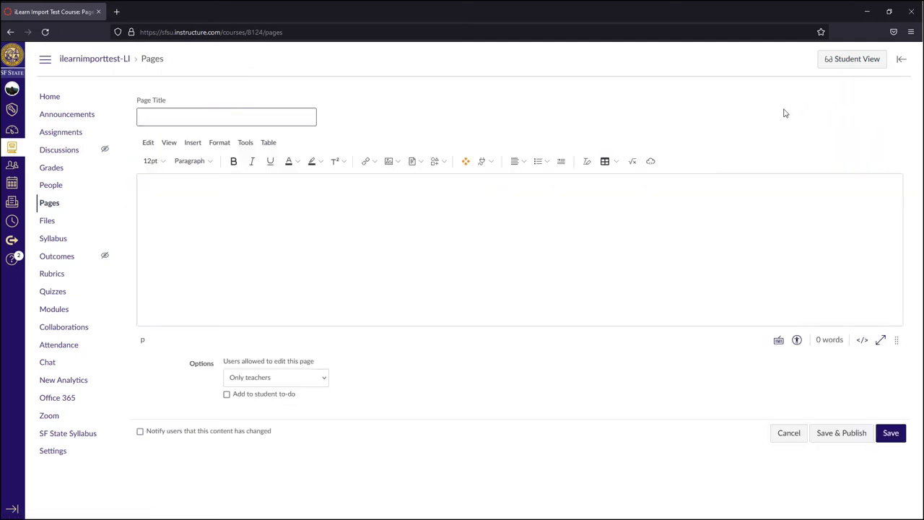
type("Re")
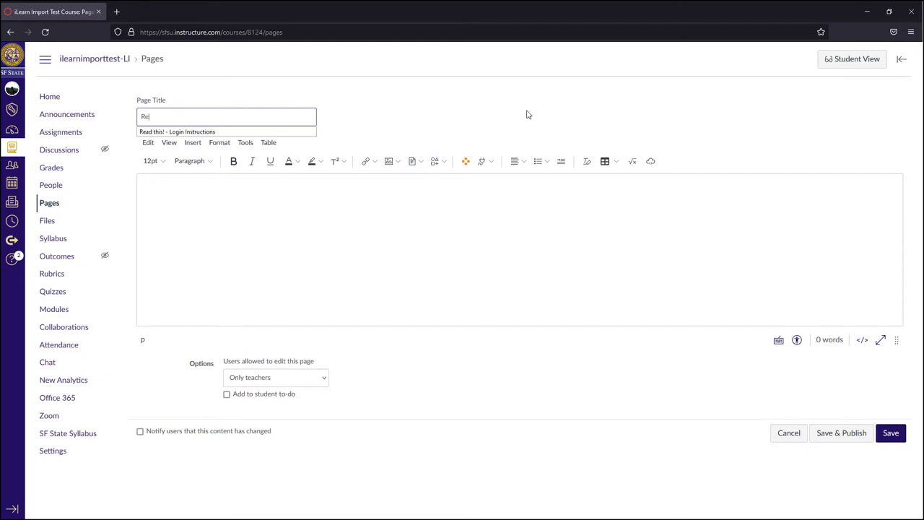
type("ad")
key("Down")
key("Return")
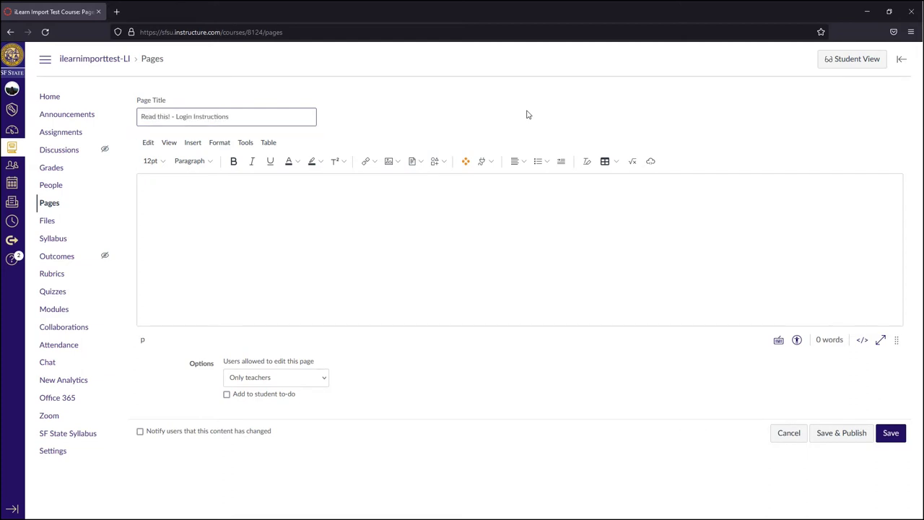
Paste the PDF description into the page body, insert a link to Login Instructions General.pdf from the course files, and save the page
left_click(297, 228)
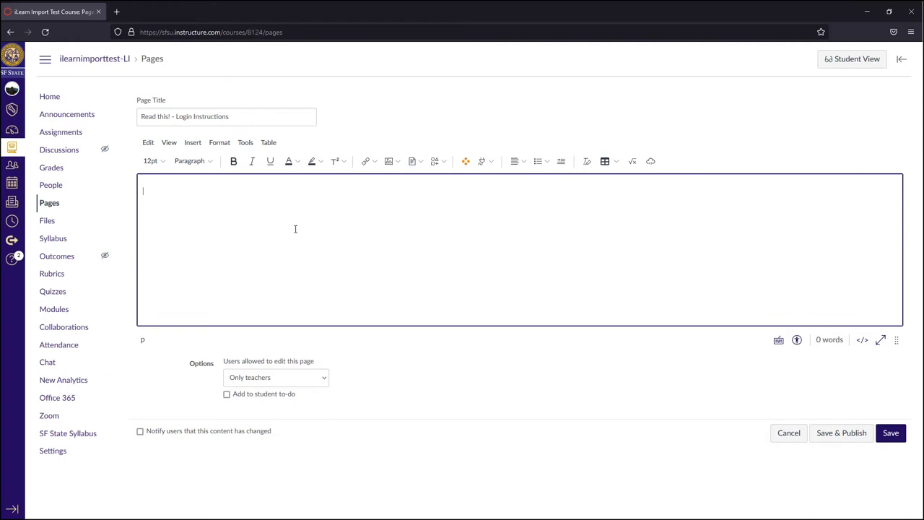
key("ctrl+v")
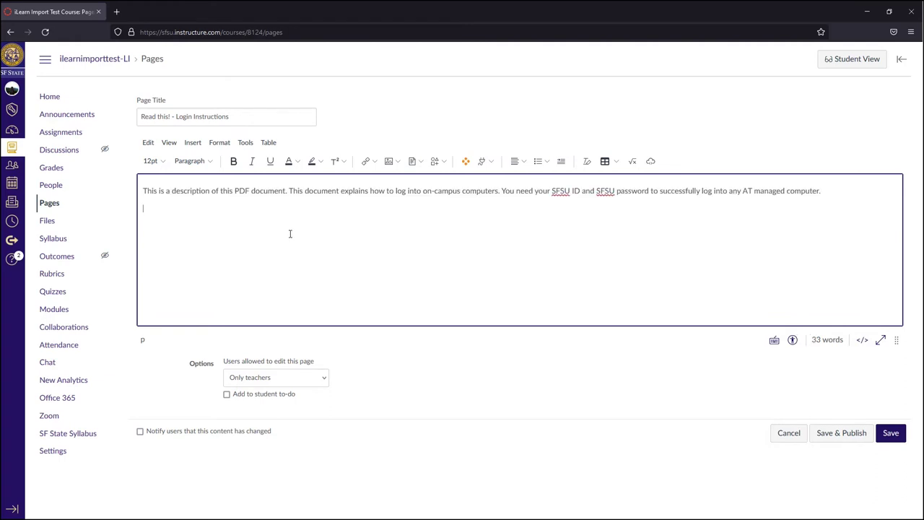
left_click(423, 162)
left_click(425, 195)
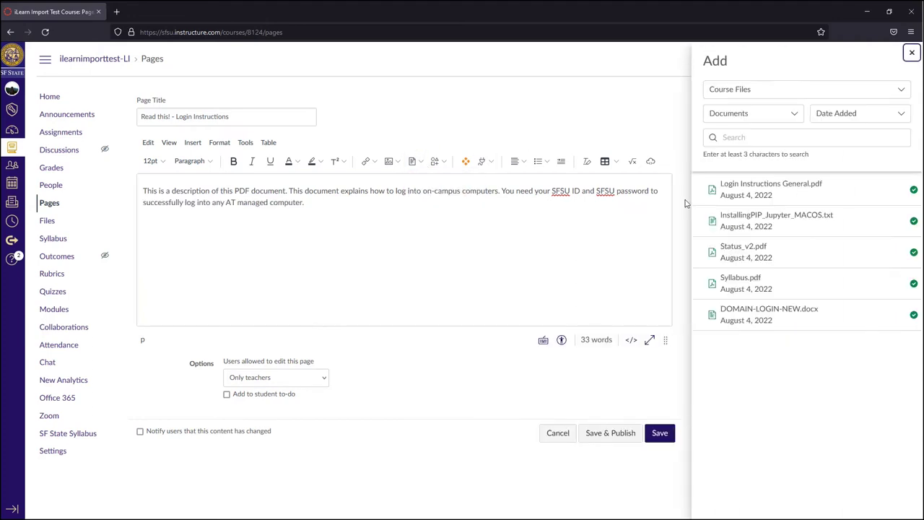
left_click(799, 187)
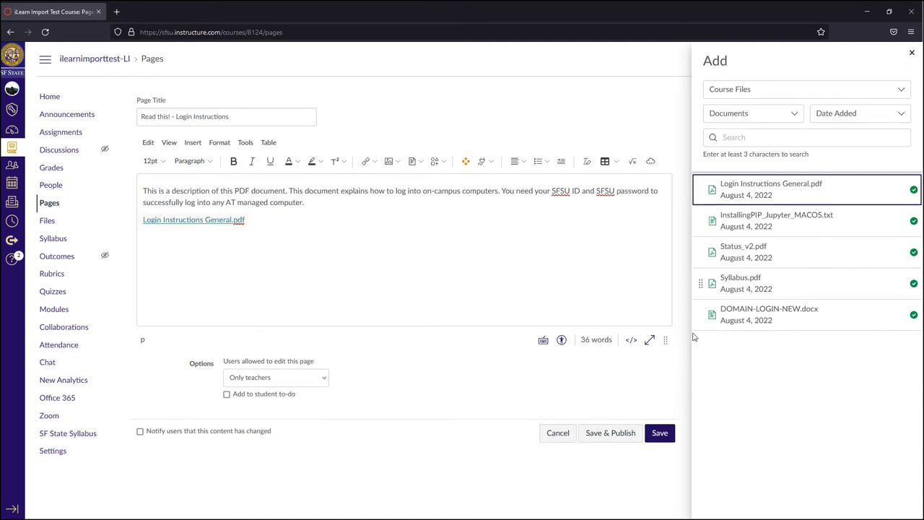
left_click(660, 433)
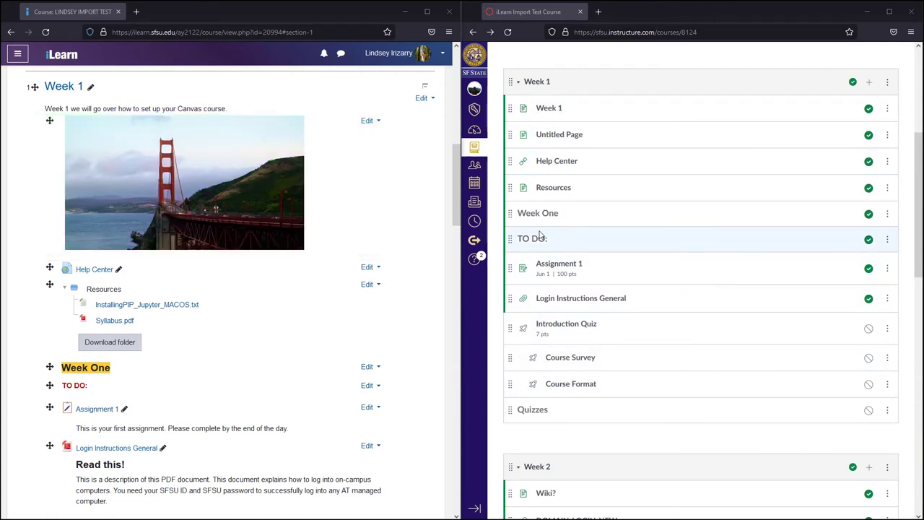
Compare the bridge image on the Week 1 Untitled Page with iLearn and open DSC09040.JPG from the Canvas course files
scroll(563, 222, "down", 4)
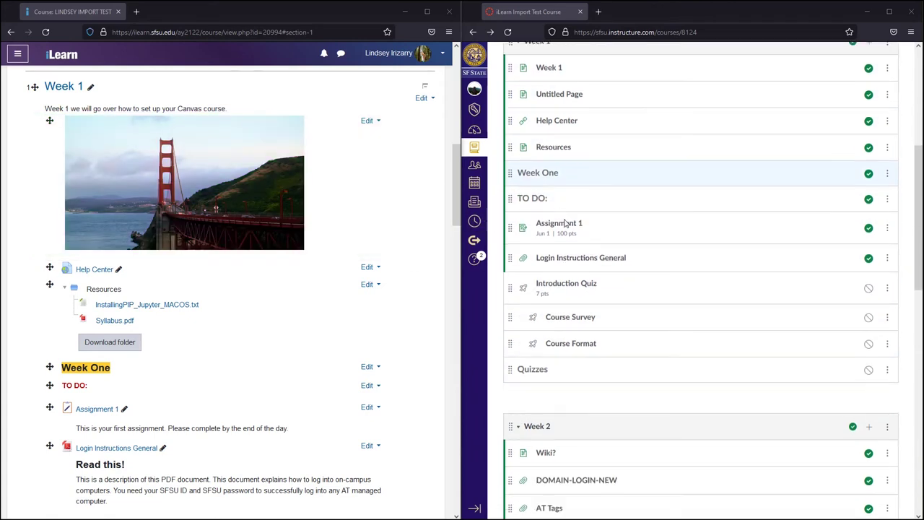
scroll(565, 224, "up", 5)
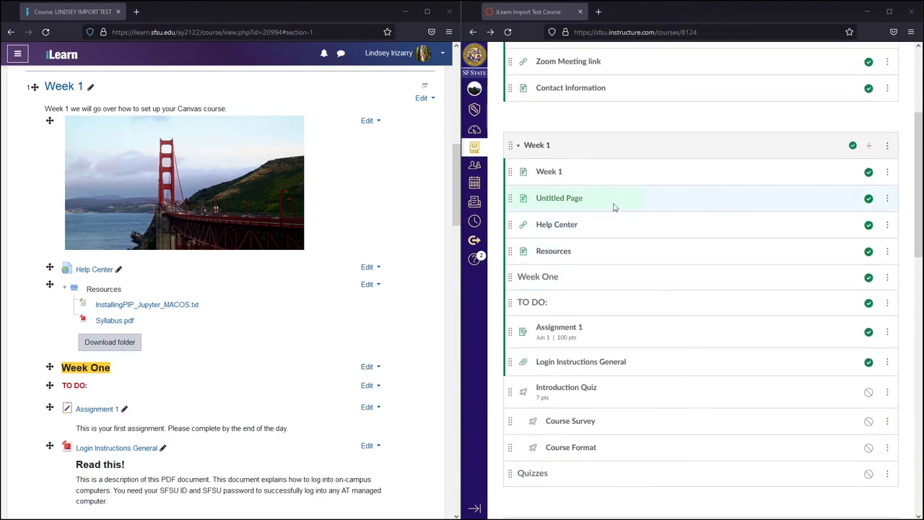
left_click_drag(611, 198, 578, 219)
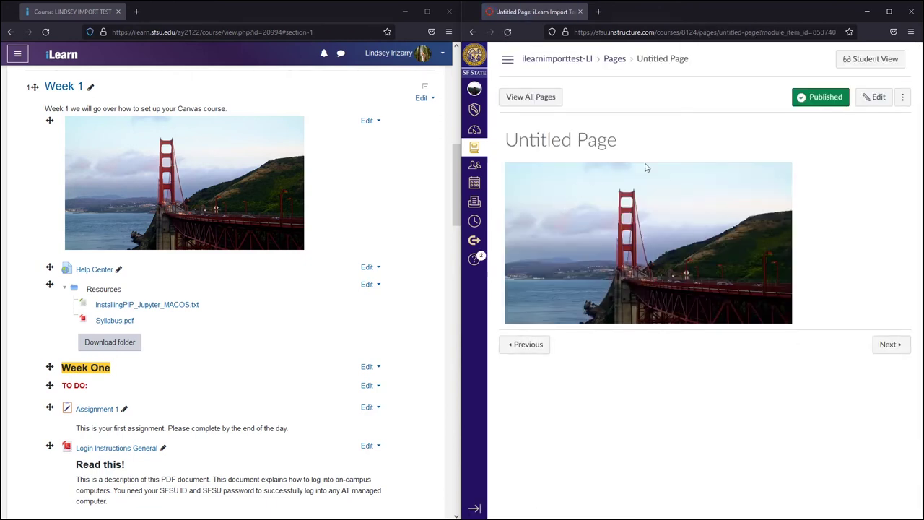
left_click(508, 59)
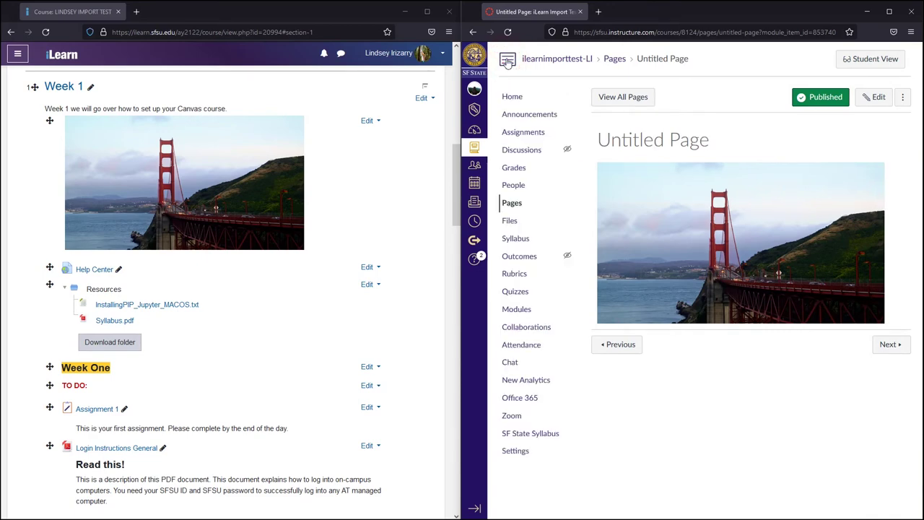
left_click(509, 225)
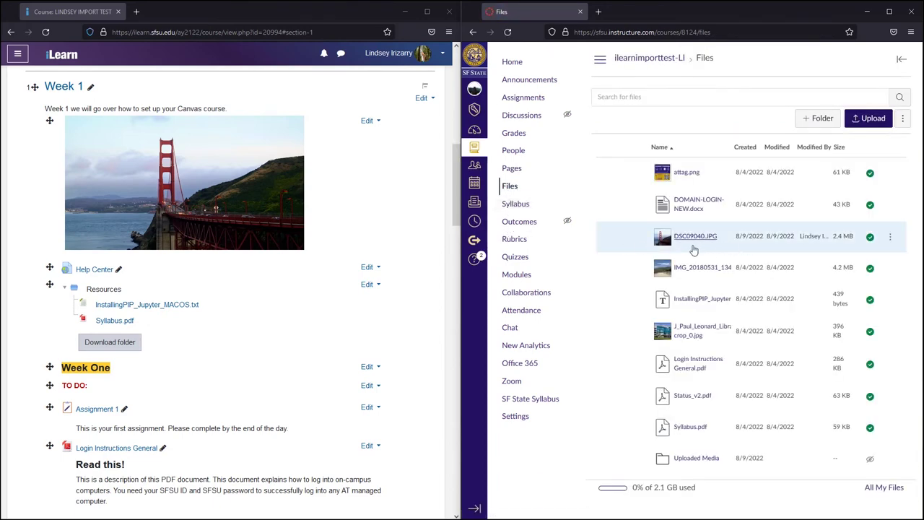
left_click(685, 236)
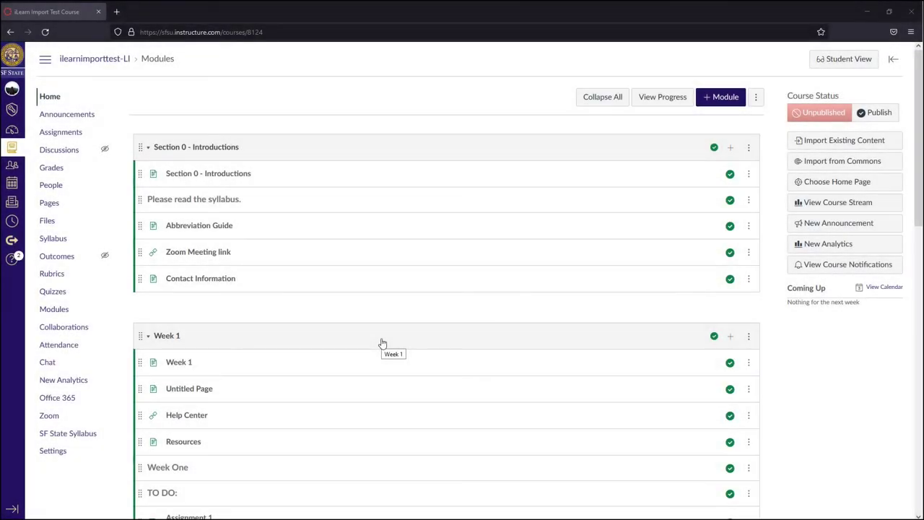
Review the Week 1 module items, then open the Course Survey from the course's quizzes and preview its questions
scroll(383, 342, "down", 3)
scroll(382, 343, "down", 2)
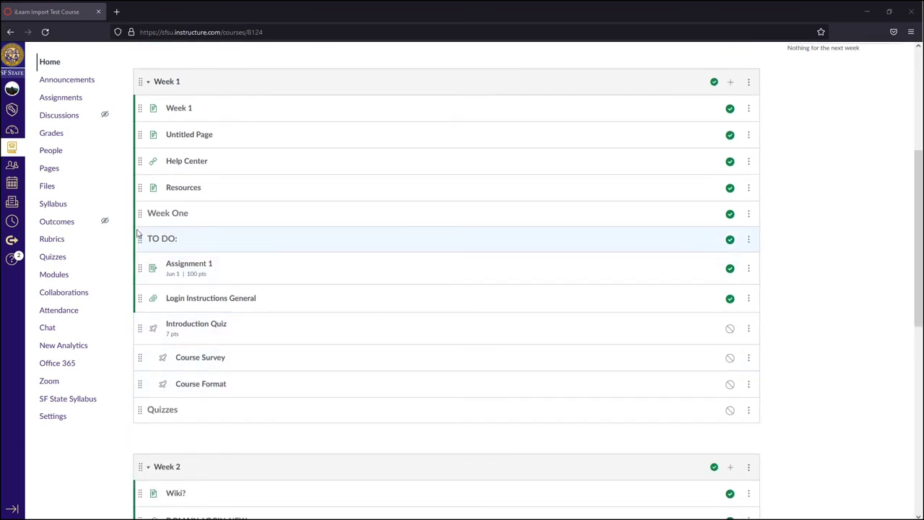
left_click(55, 257)
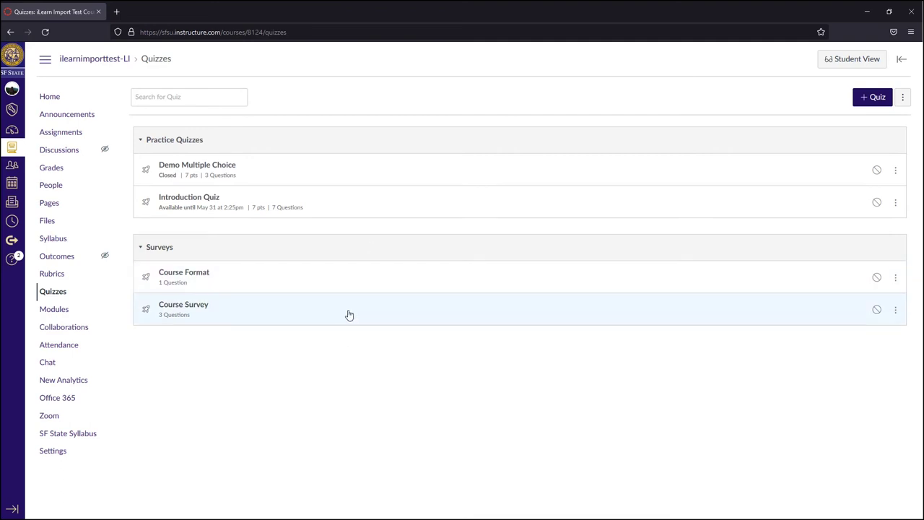
left_click(200, 307)
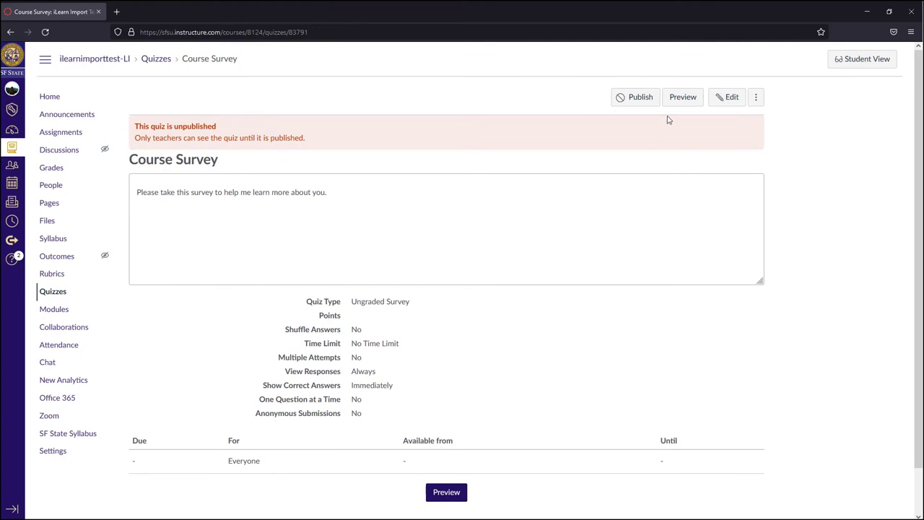
left_click(682, 97)
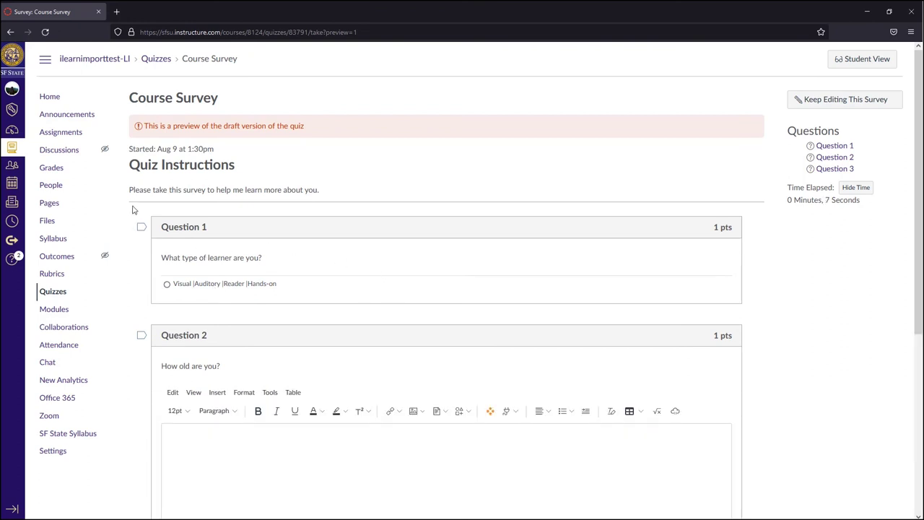
Open Assignment 1 from the imported assignments and check its due date
left_click(62, 136)
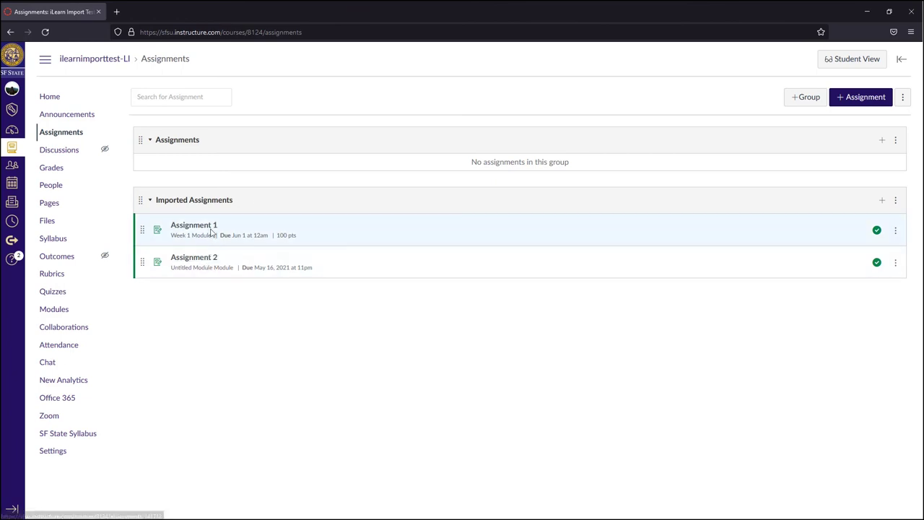
left_click(209, 227)
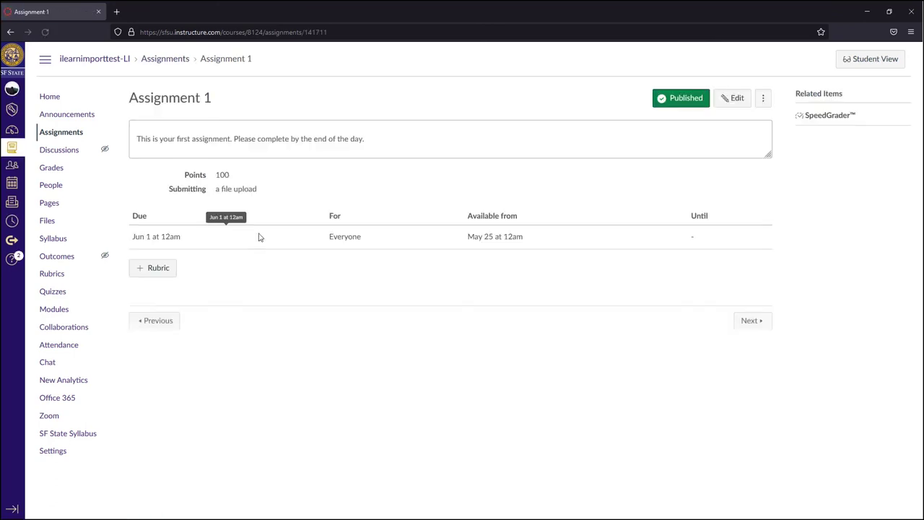
left_click_drag(131, 238, 175, 239)
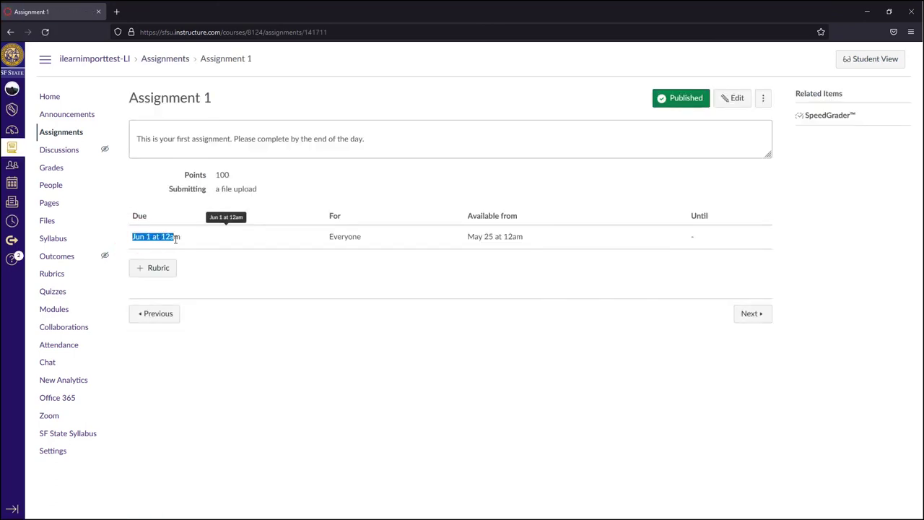
left_click(223, 244)
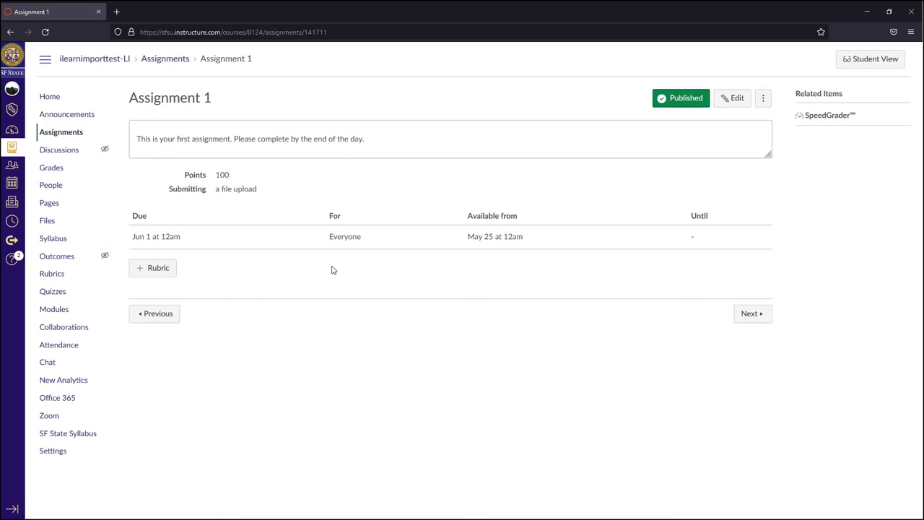
Return to the course home page, go to athelp.sfsu.edu and open the Canvas help topics
left_click(52, 91)
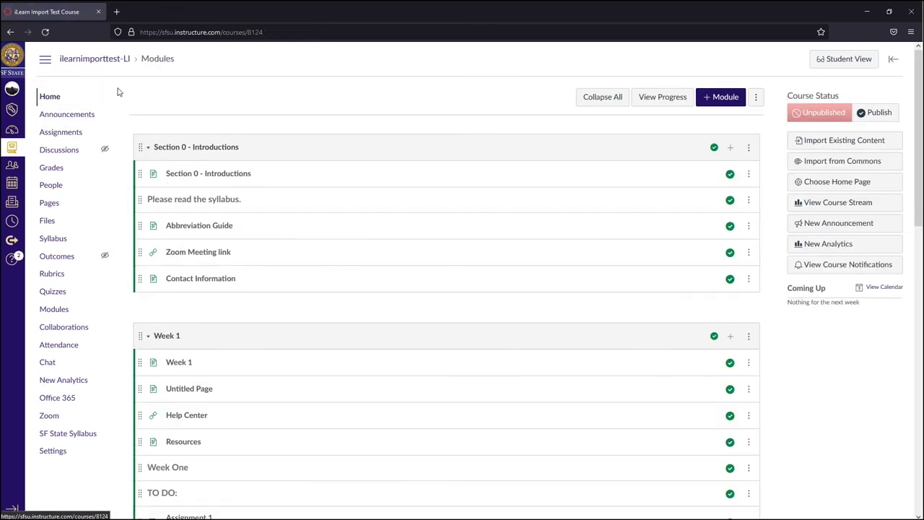
left_click(223, 31)
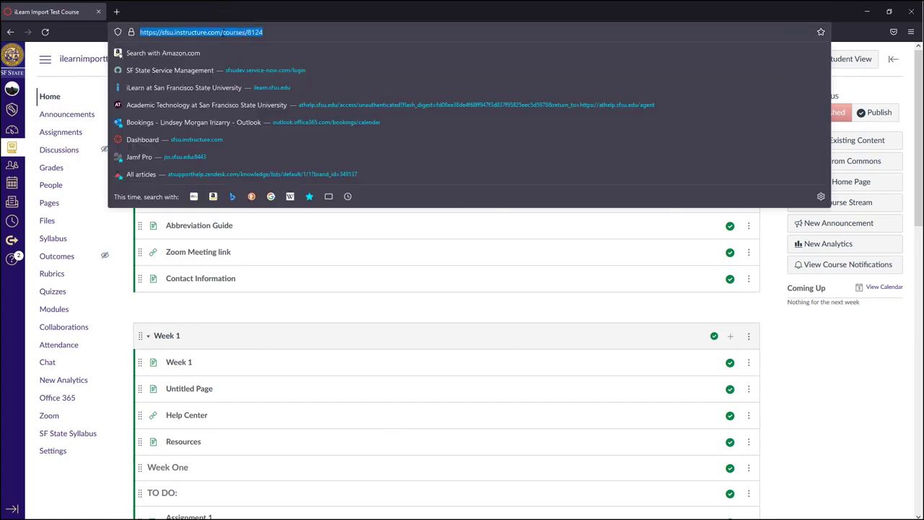
type("athelp.sfsu.edu/")
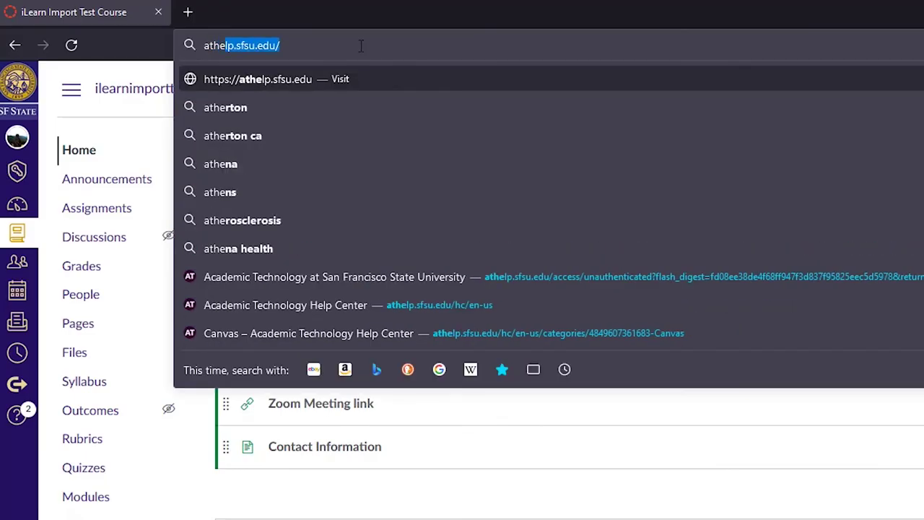
key("Return")
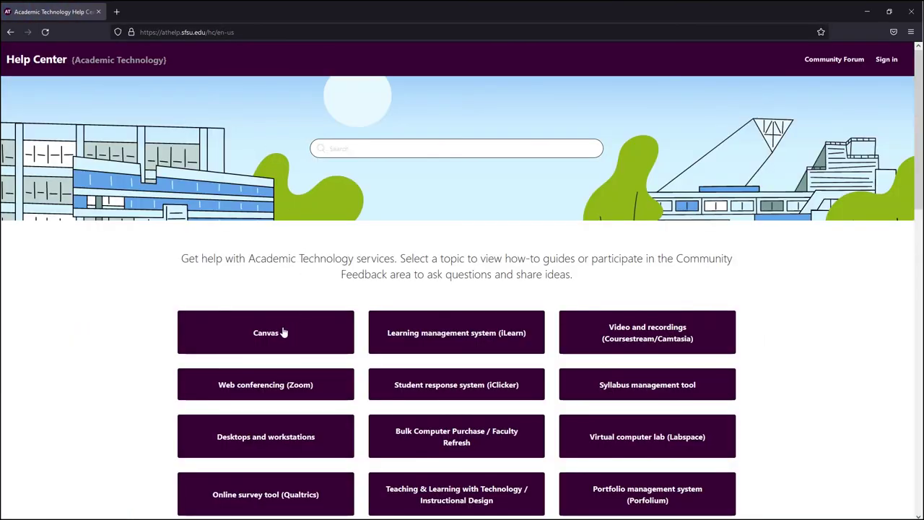
left_click(285, 331)
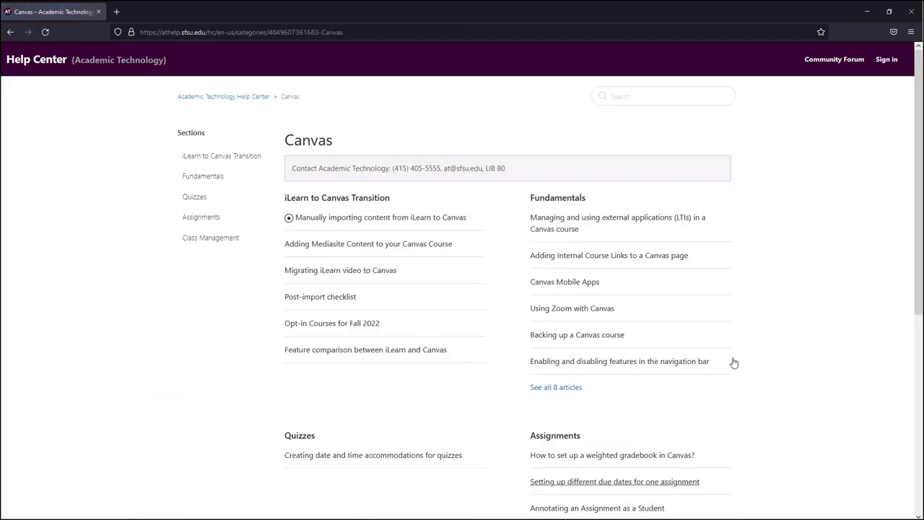